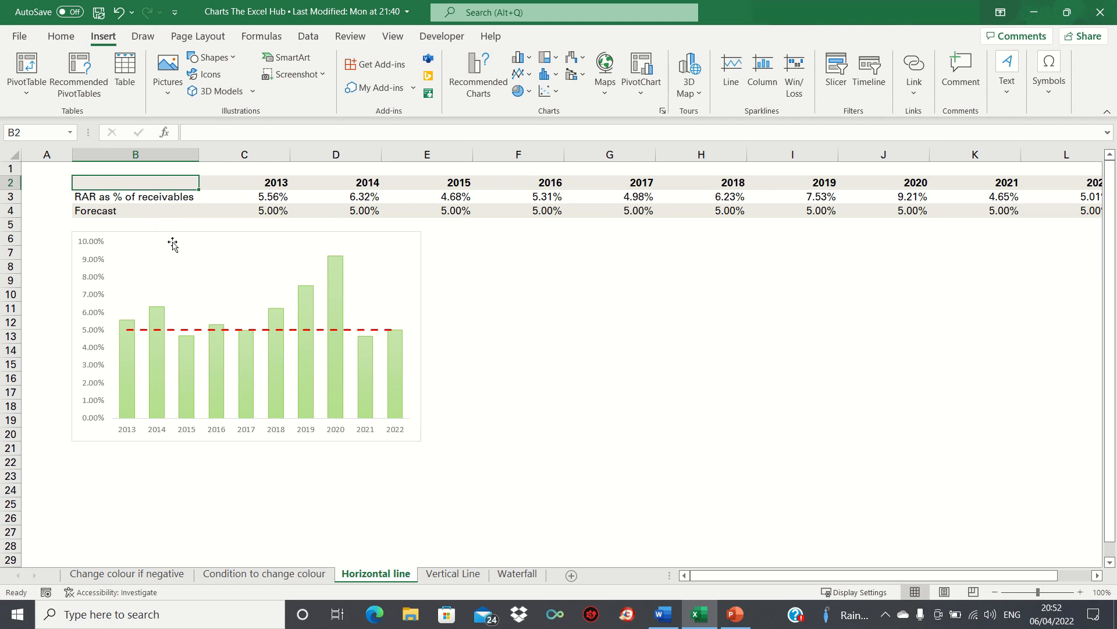
Step: Insert a 2-D clustered column chart from the year and RAR rows (B2:L3) and place it just below the table
mouse_move(159, 331)
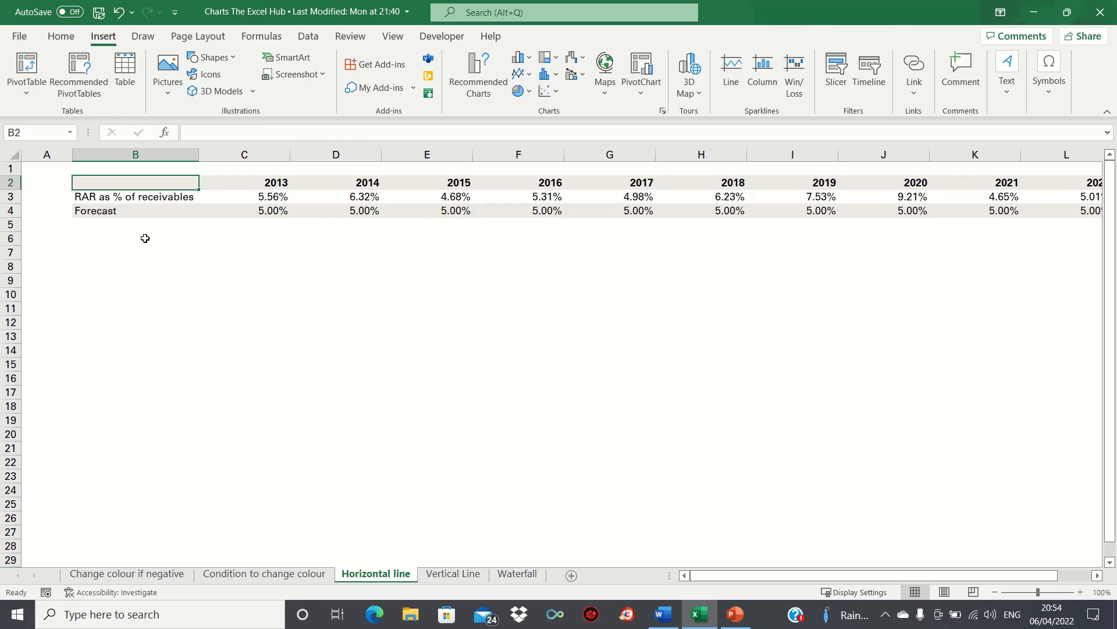
key("ctrl+shift+Right")
key("ctrl+shift+Right")
key("shift+Down")
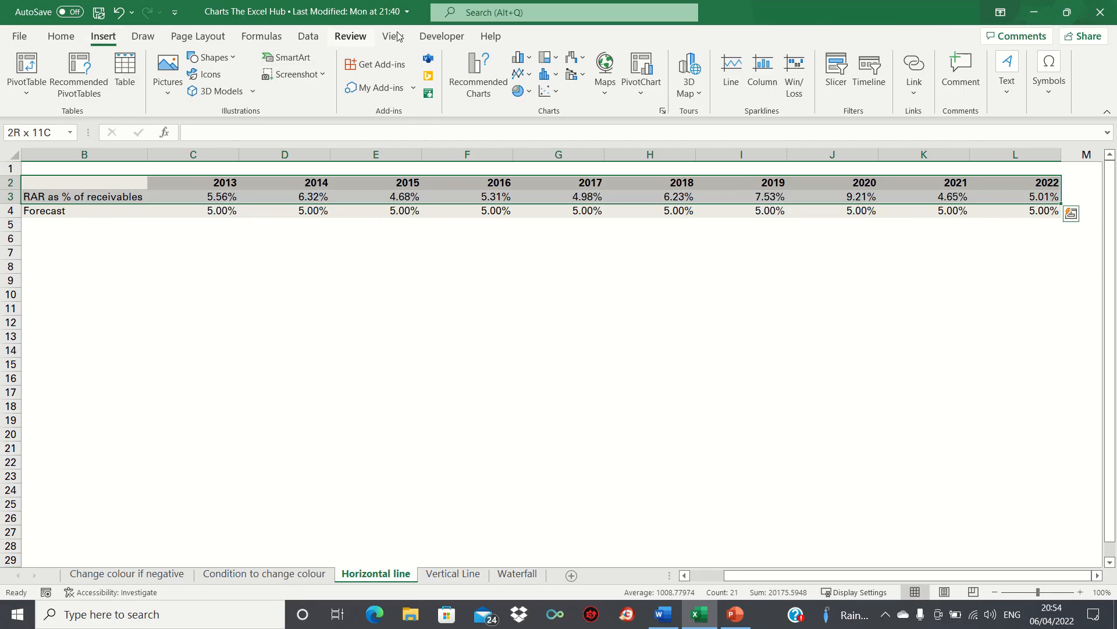
left_click(520, 61)
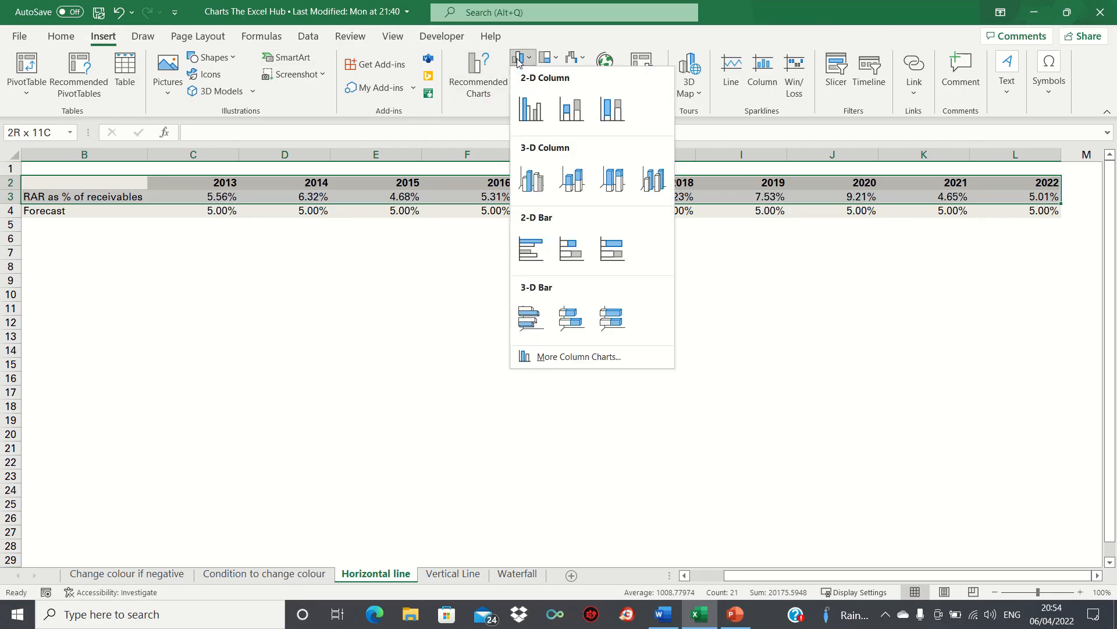
left_click(525, 116)
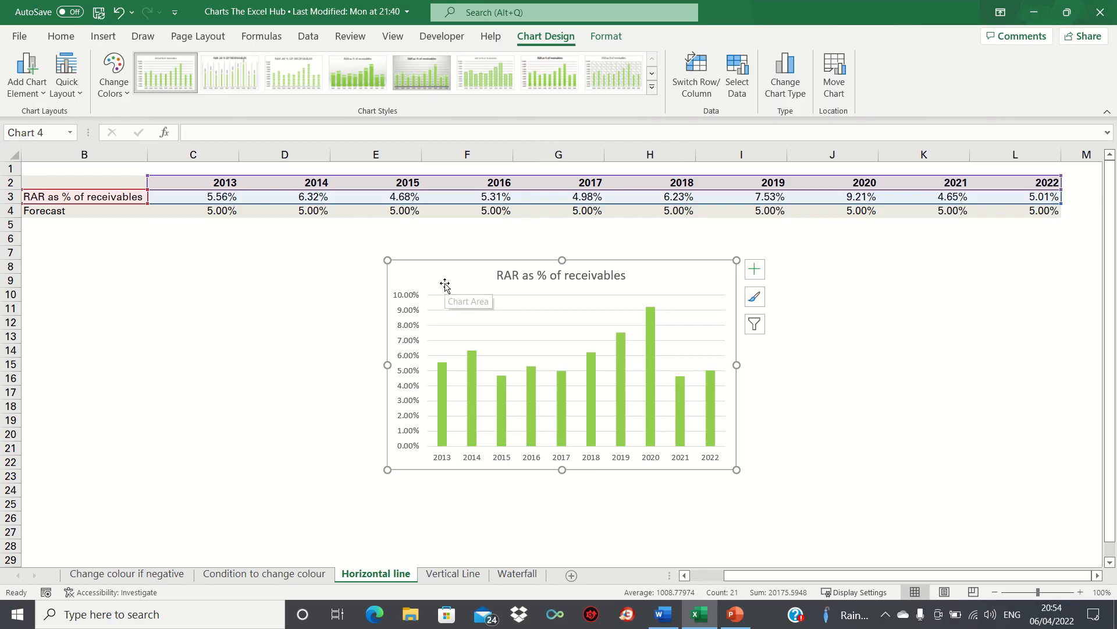
left_click_drag(445, 285, 201, 259)
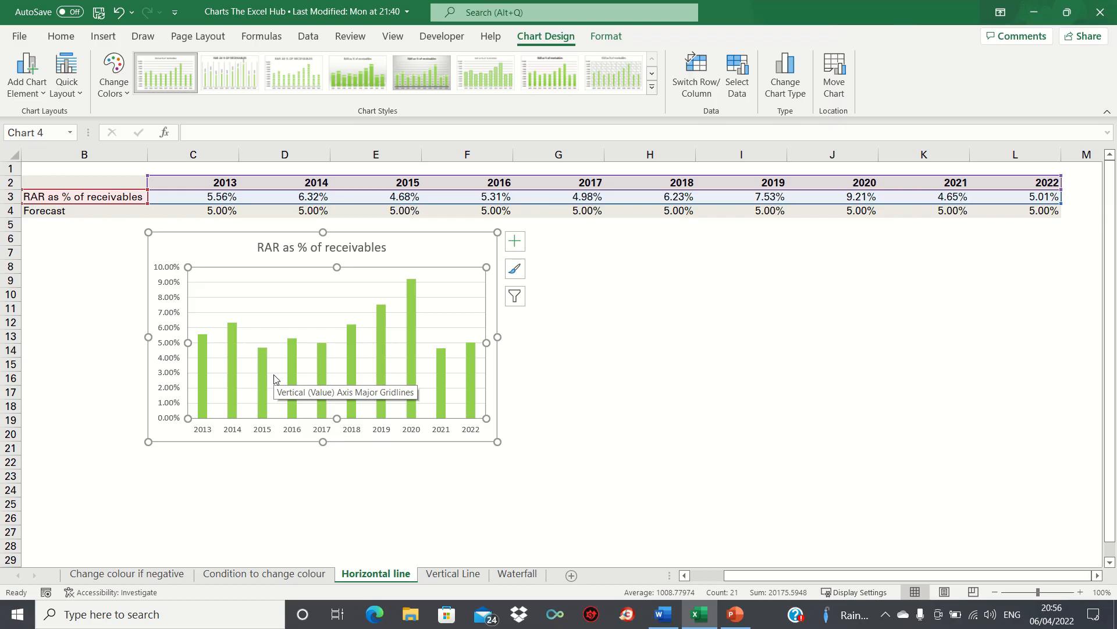
Step: Add a second series to the chart, named from cell B4 (Forecast) with values from C4:L4
right_click(275, 318)
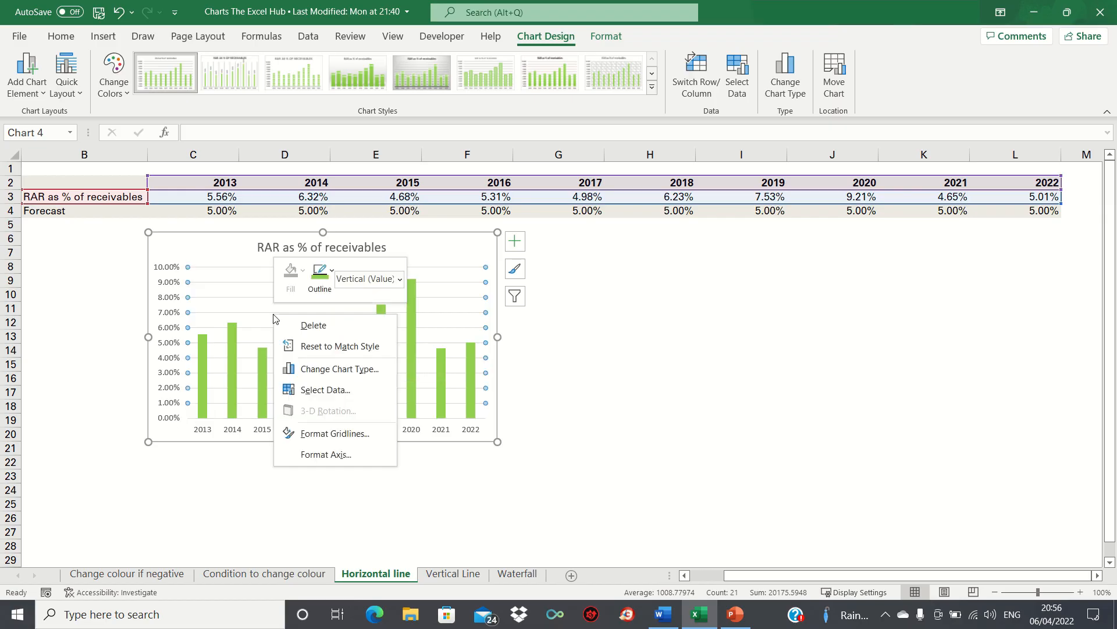
left_click(311, 390)
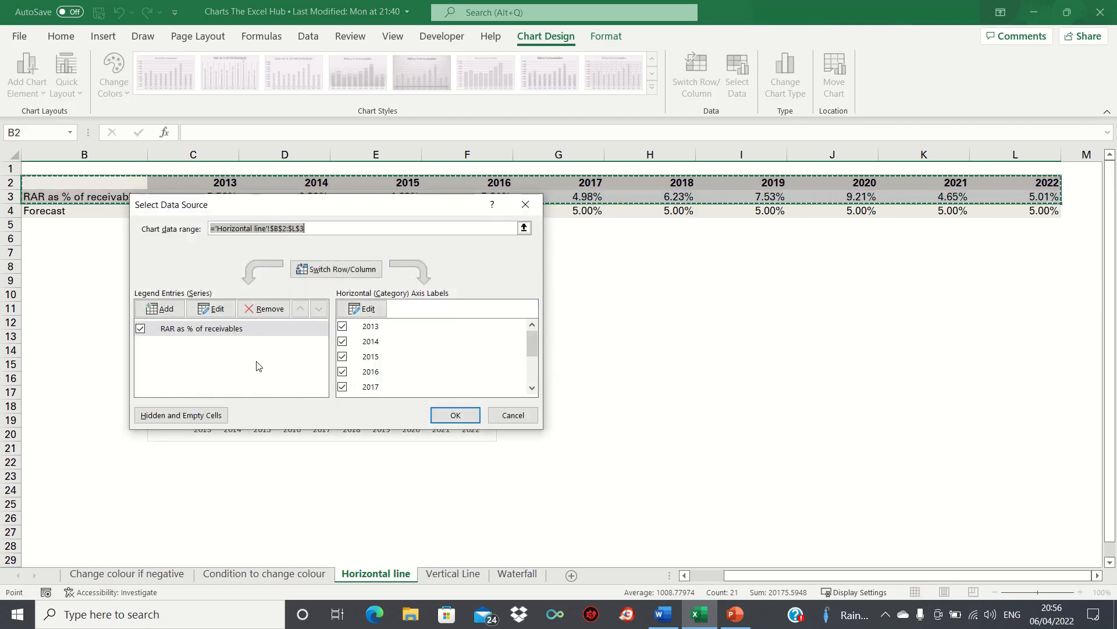
left_click(166, 308)
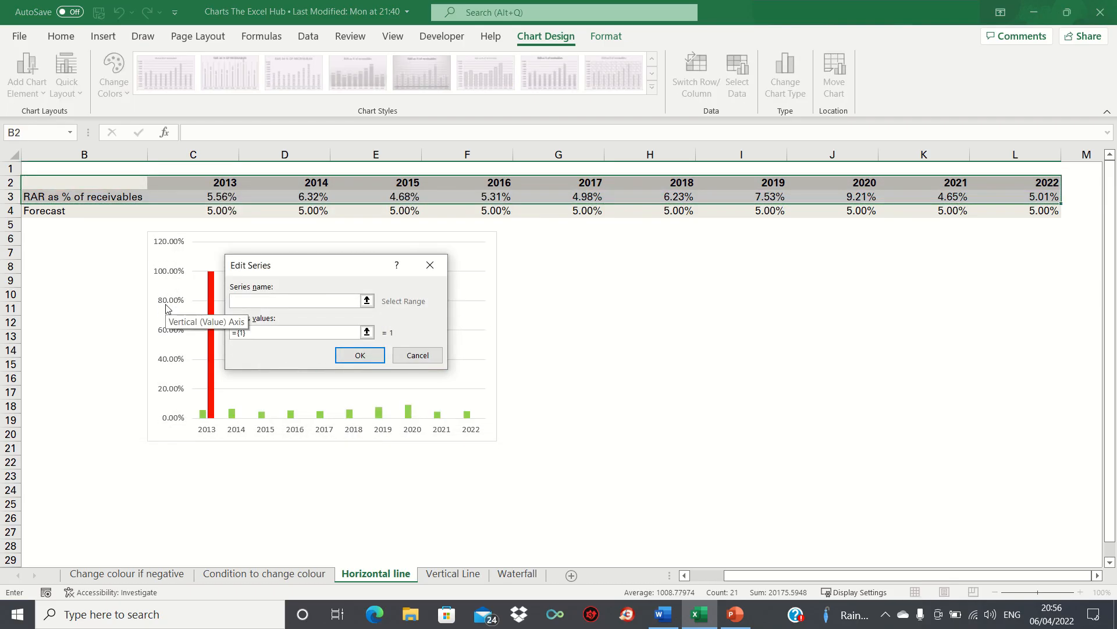
left_click(87, 211)
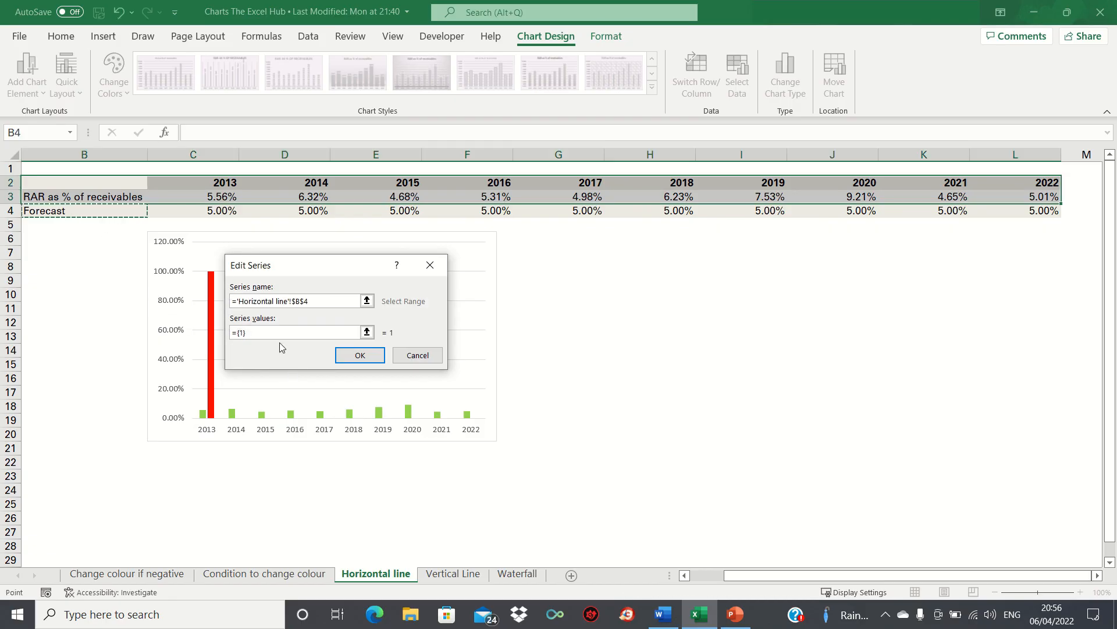
key("Tab")
key("Delete")
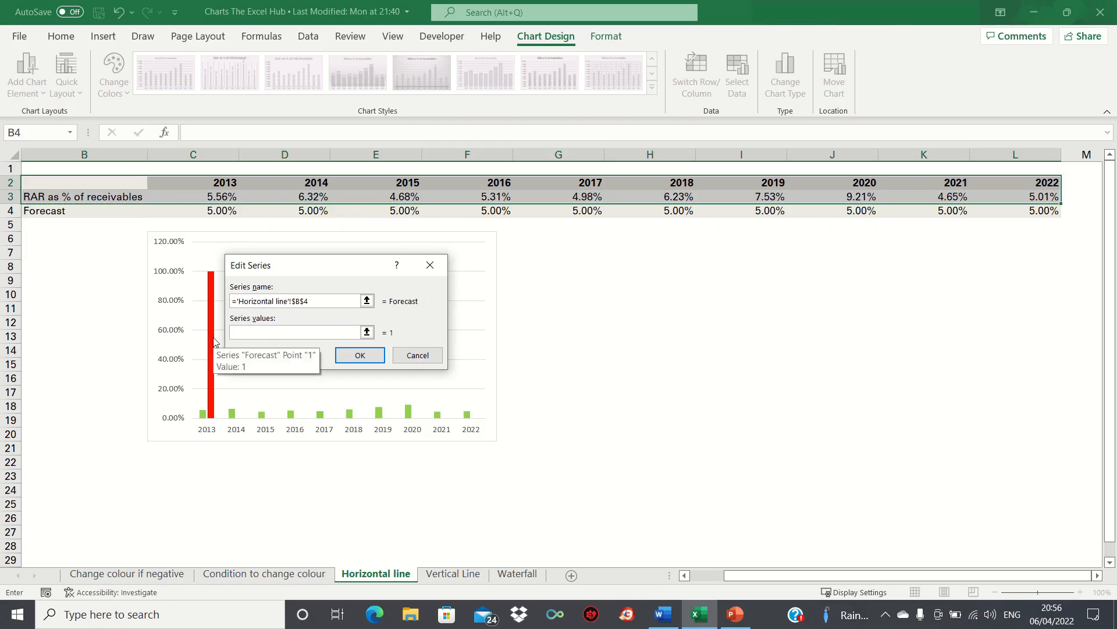
left_click(223, 213)
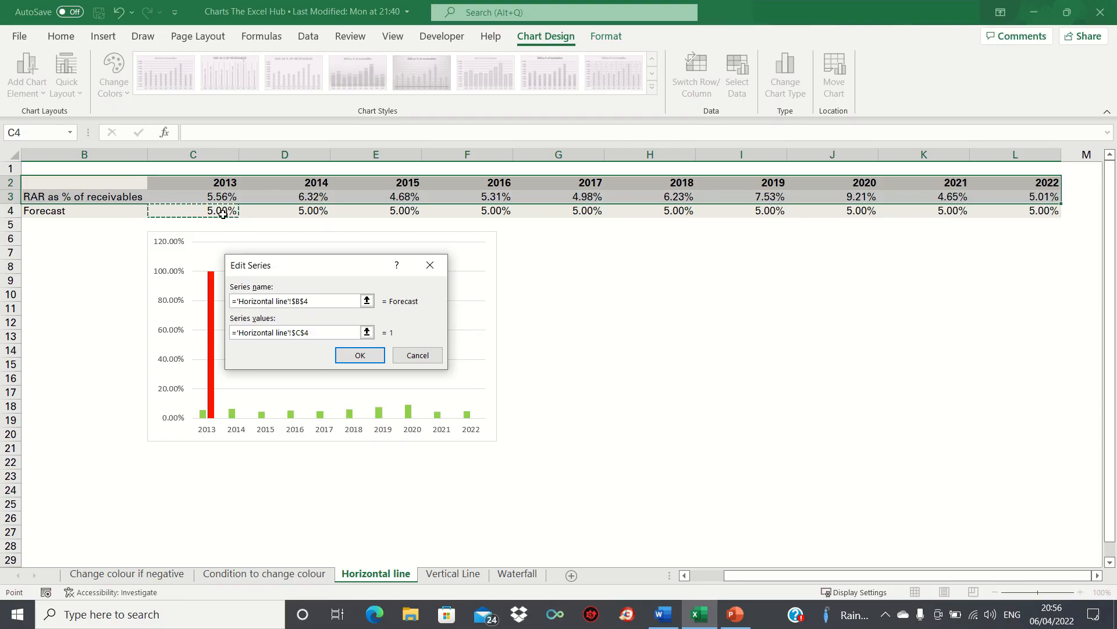
key("ctrl+shift+Right")
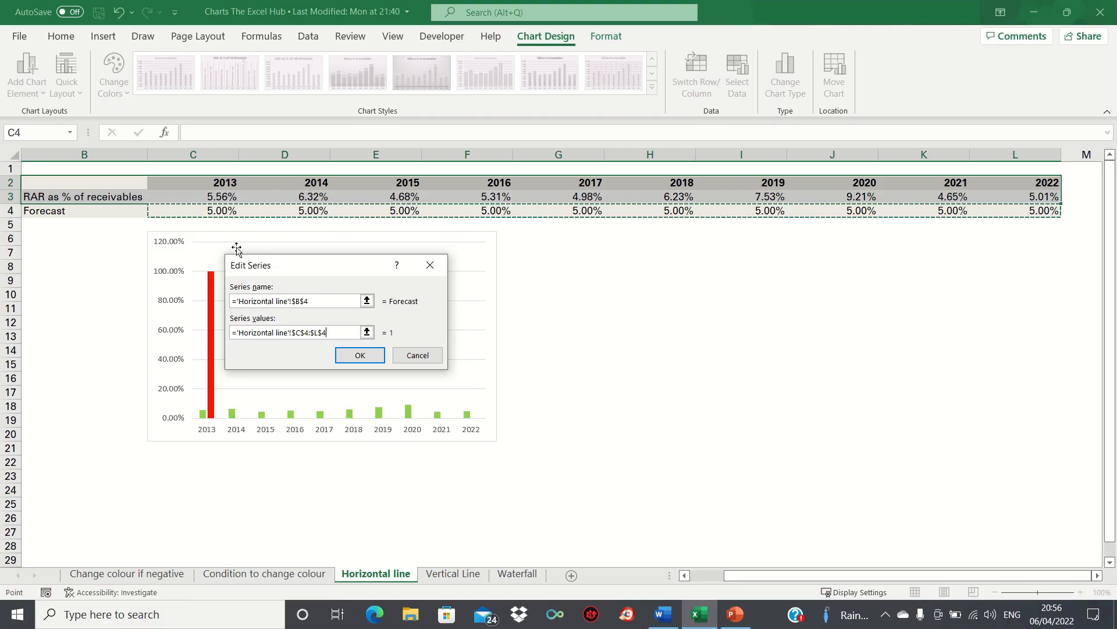
key("Return")
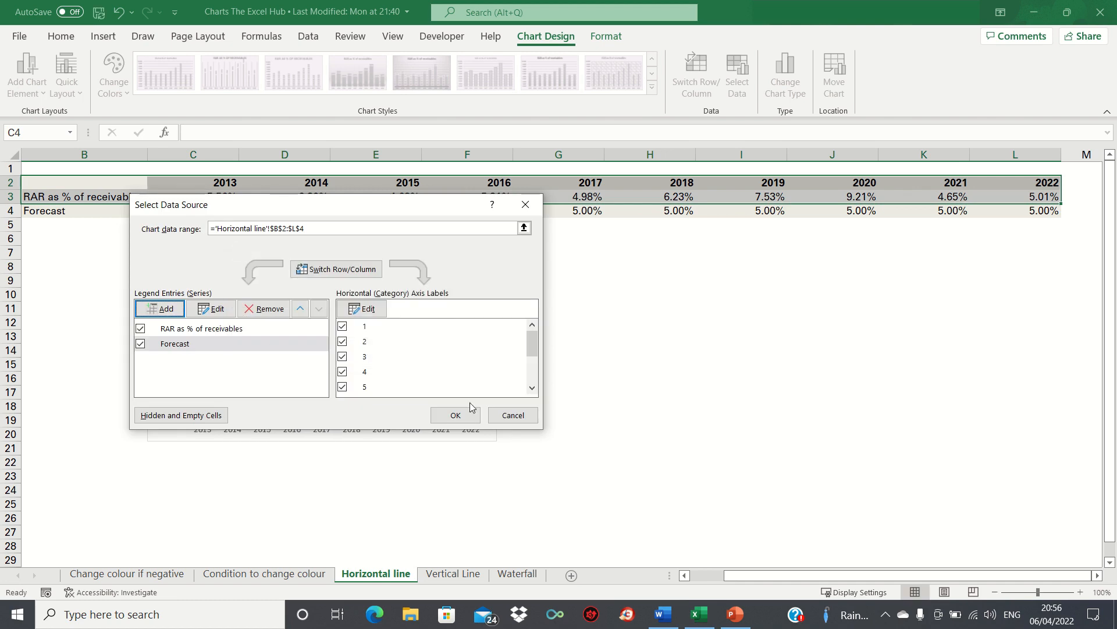
left_click(456, 413)
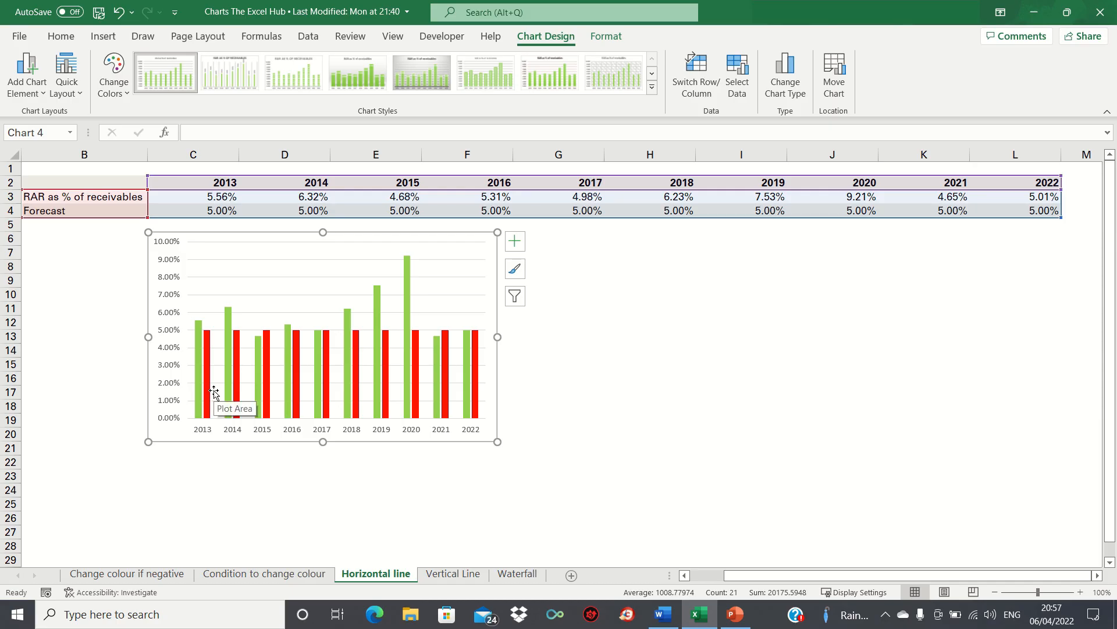
Step: Change the Forecast series' chart type to Scatter with Straight Lines and Markers, keeping the RAR series as clustered columns
mouse_move(209, 374)
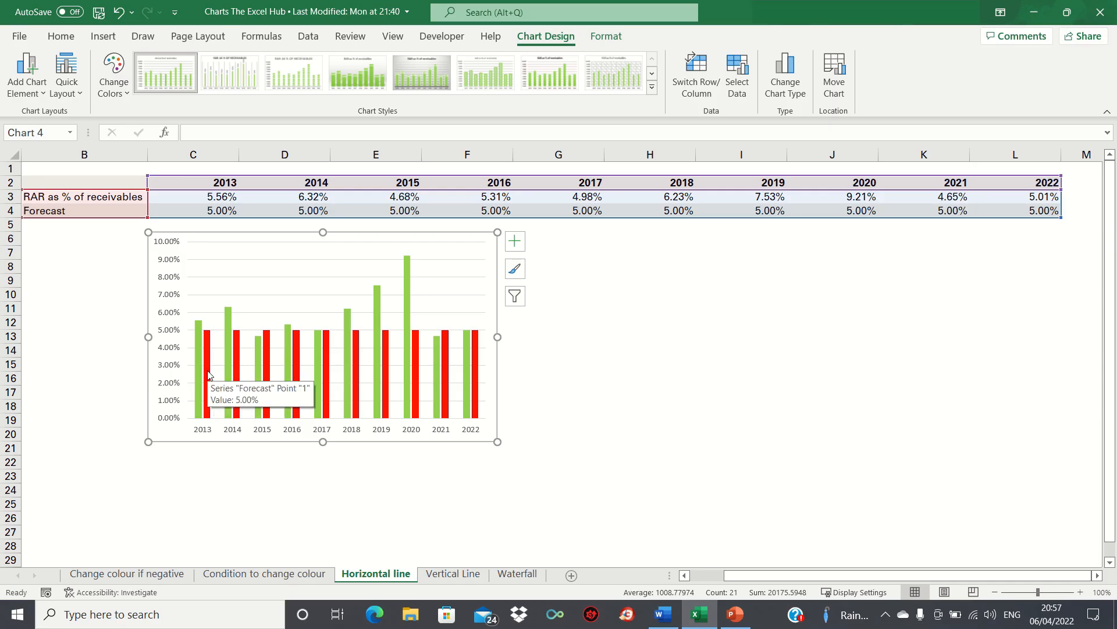
right_click(210, 375)
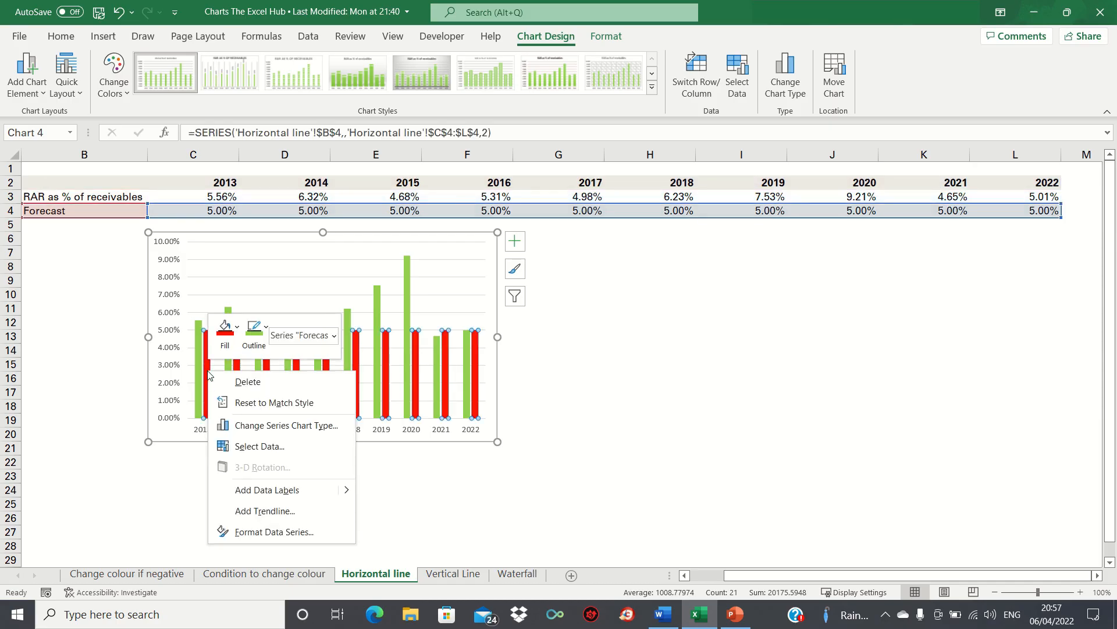
left_click(265, 426)
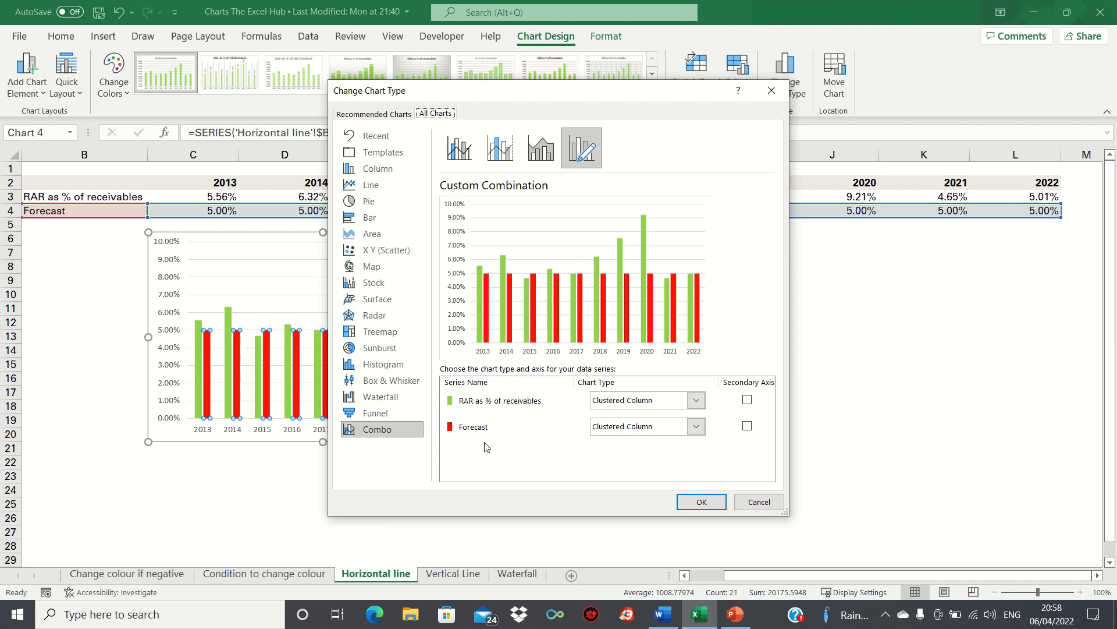
left_click(618, 429)
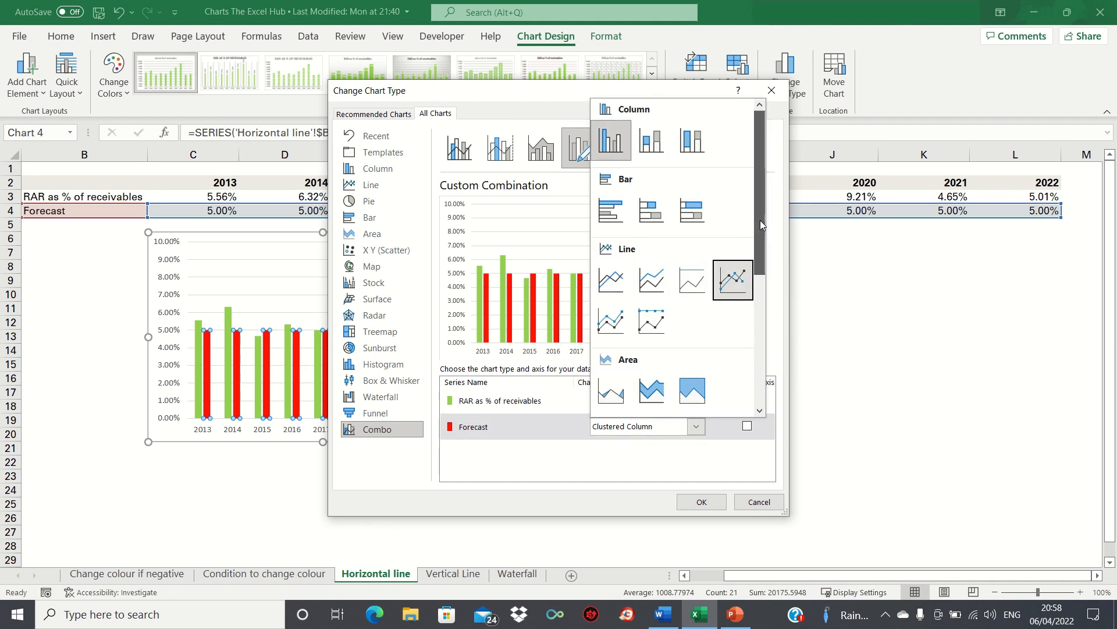
left_click_drag(761, 220, 760, 336)
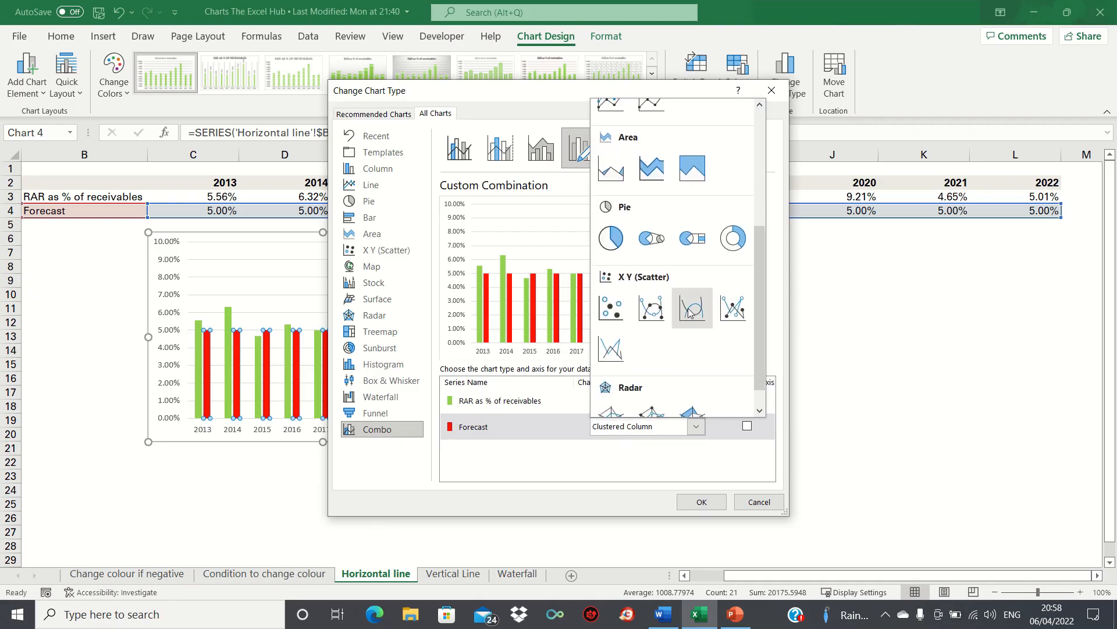
left_click(730, 310)
left_click(702, 502)
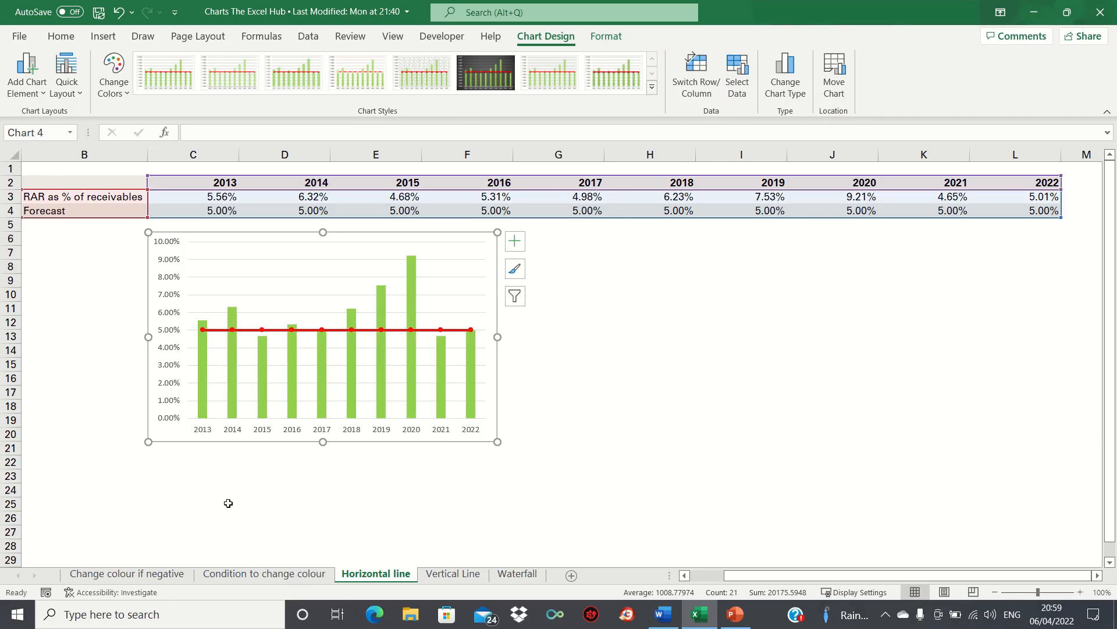
Step: Format the Forecast series line with the Dash dash type
left_click(250, 336)
right_click(249, 336)
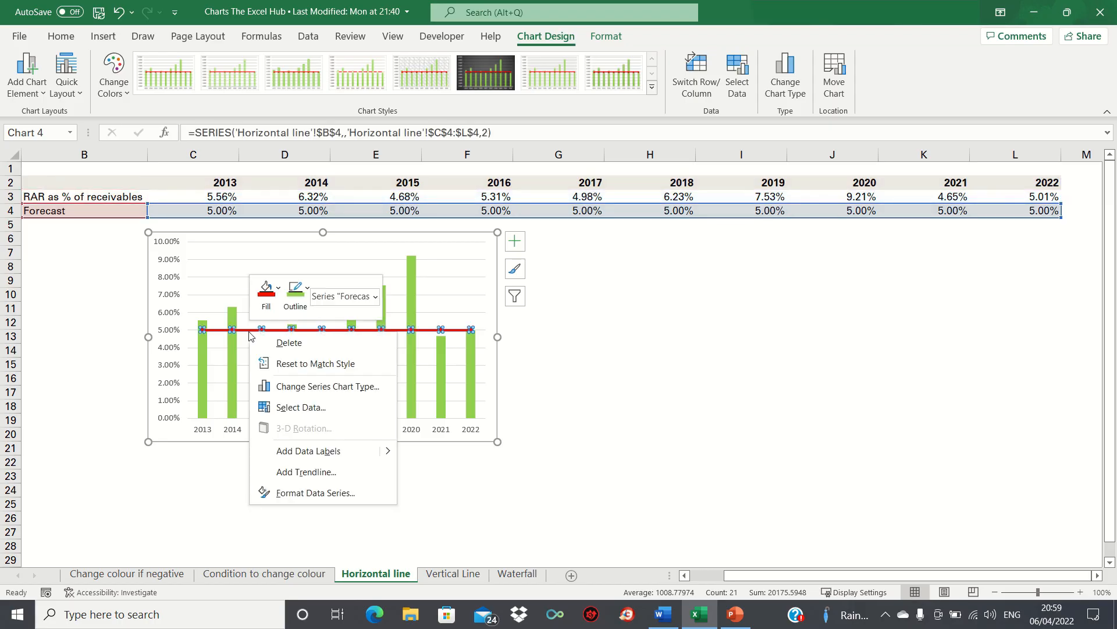
left_click(309, 498)
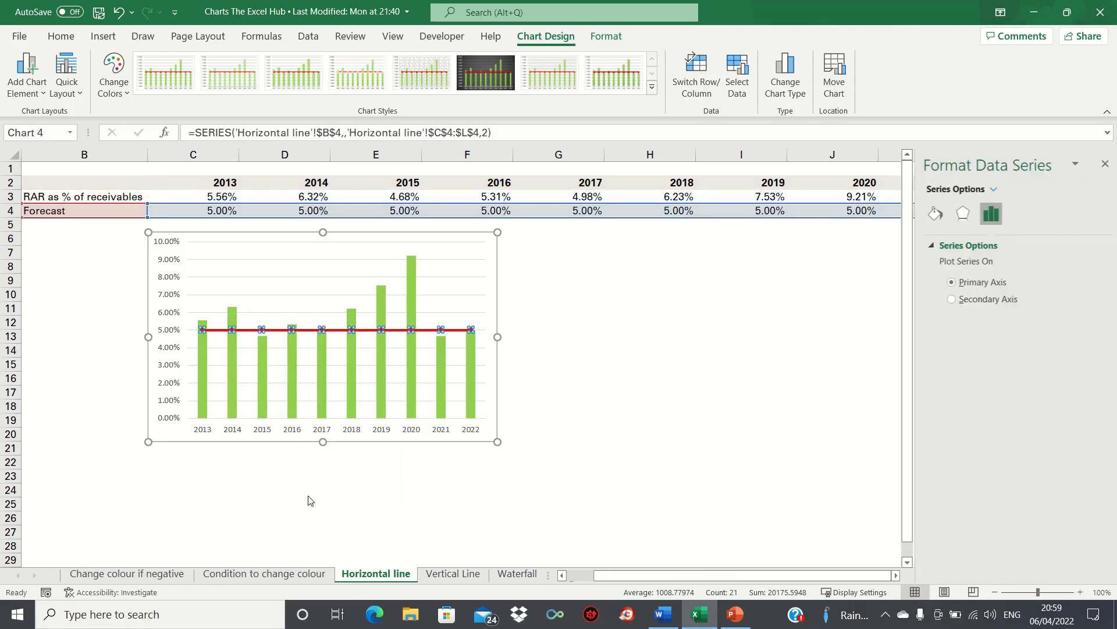
left_click(933, 215)
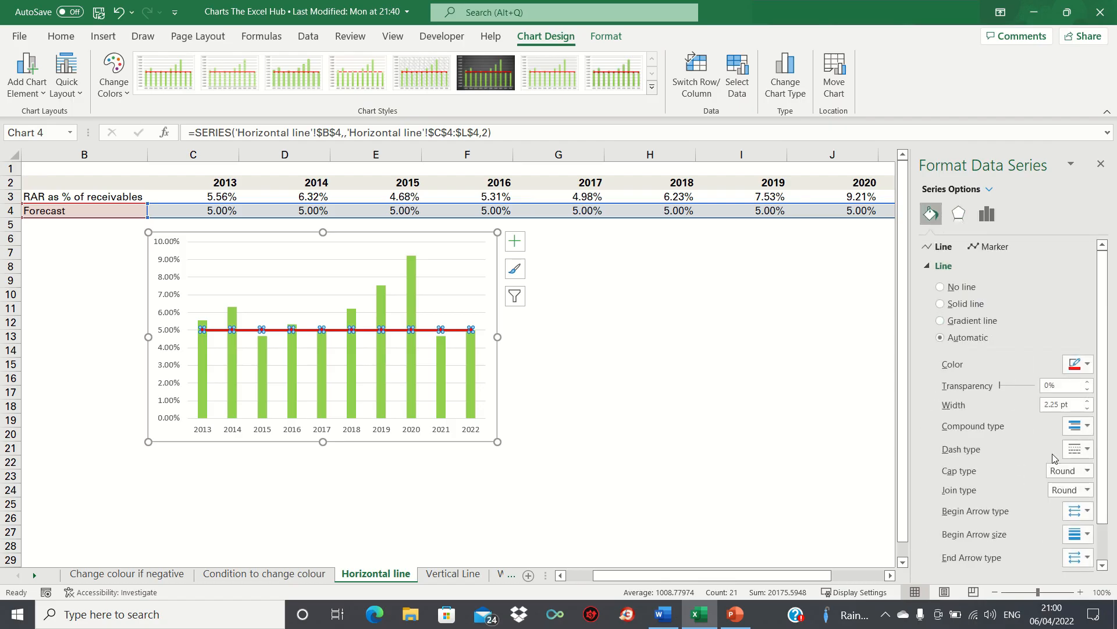
left_click(1081, 449)
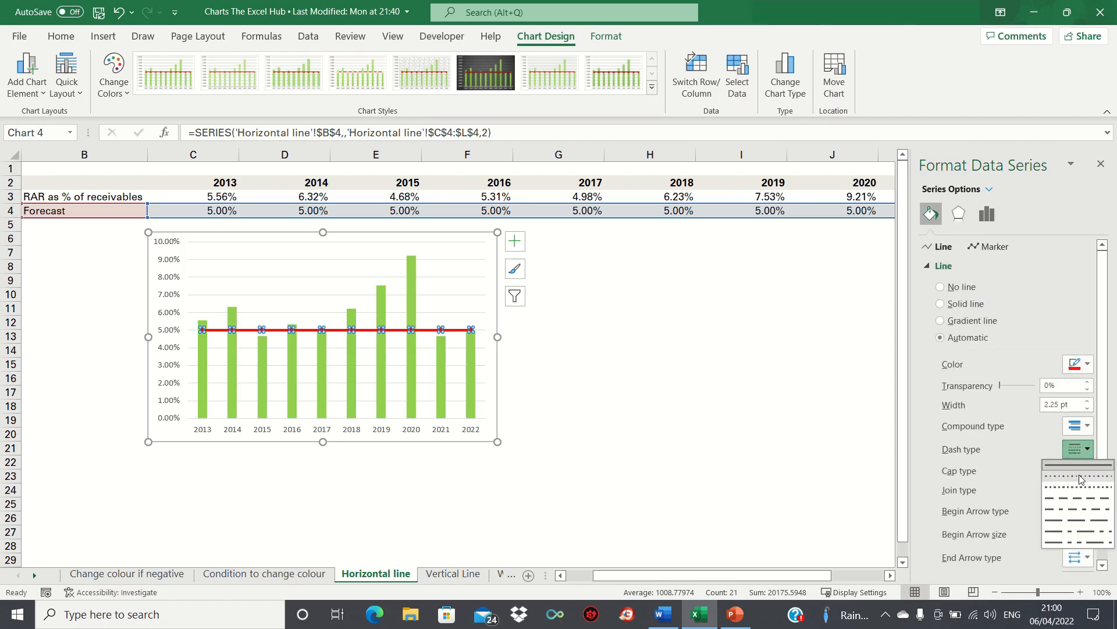
left_click(1067, 498)
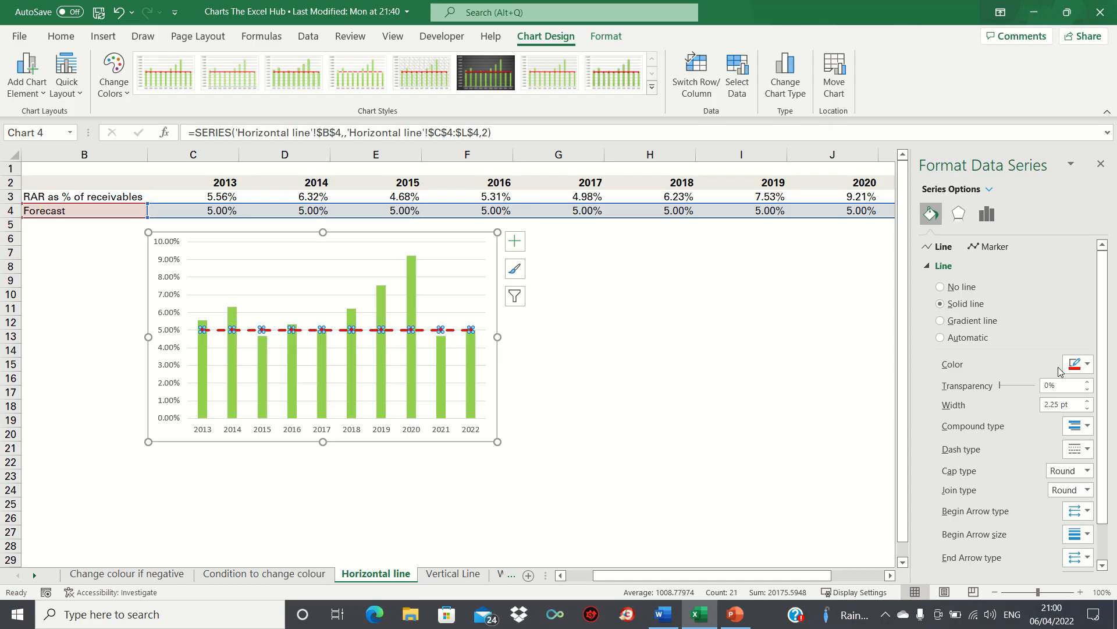
left_click(669, 363)
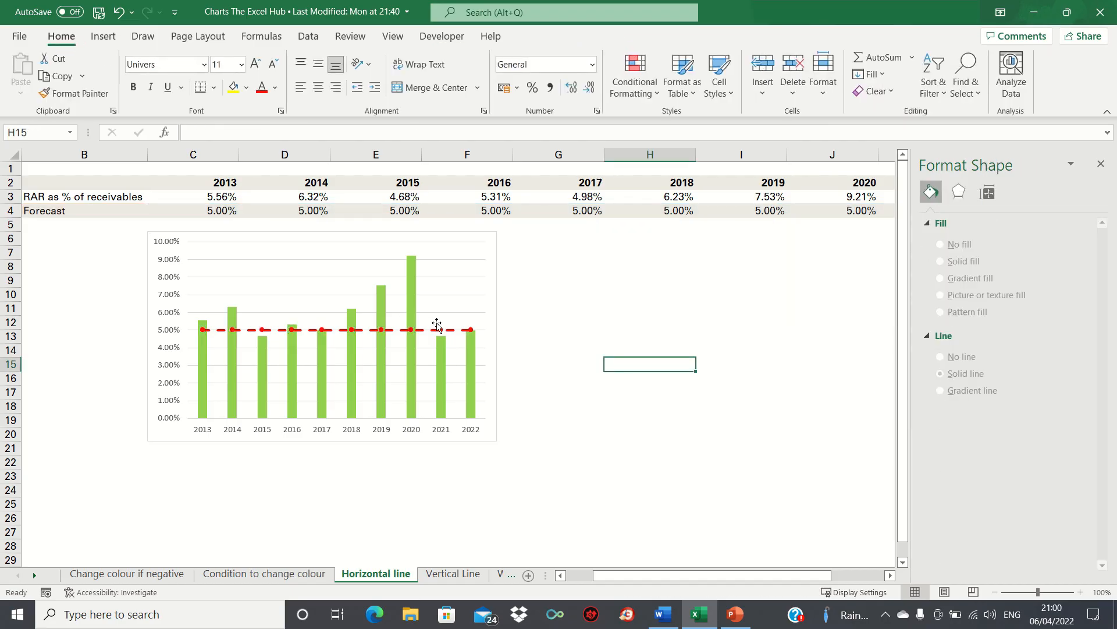
Step: Hide the Forecast series' markers by setting their fill to No fill and their border to No line
mouse_move(440, 330)
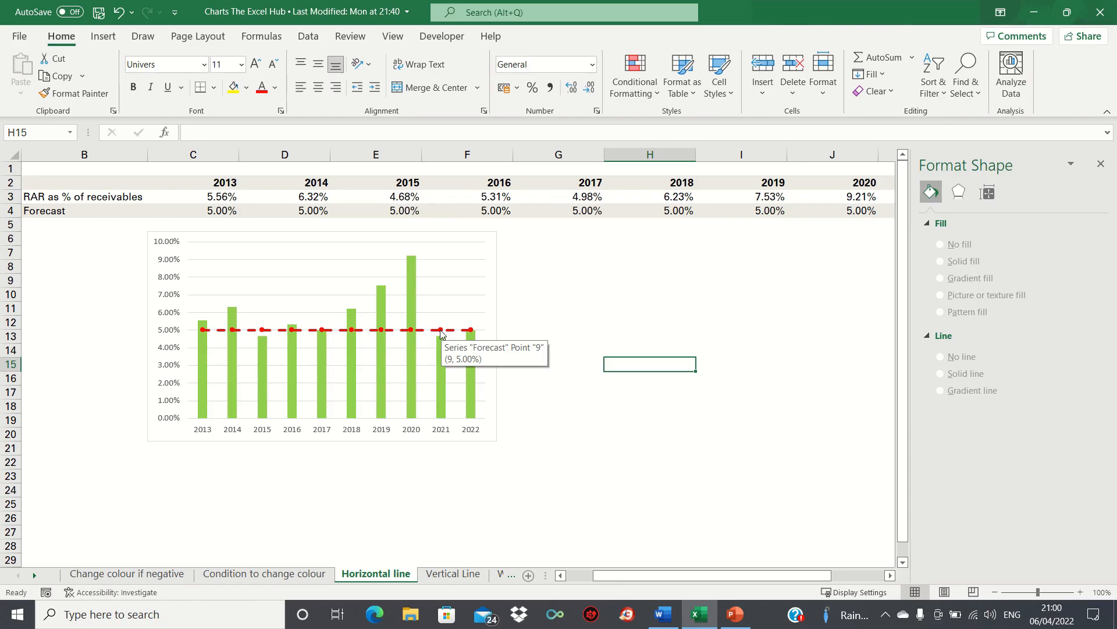
left_click(441, 330)
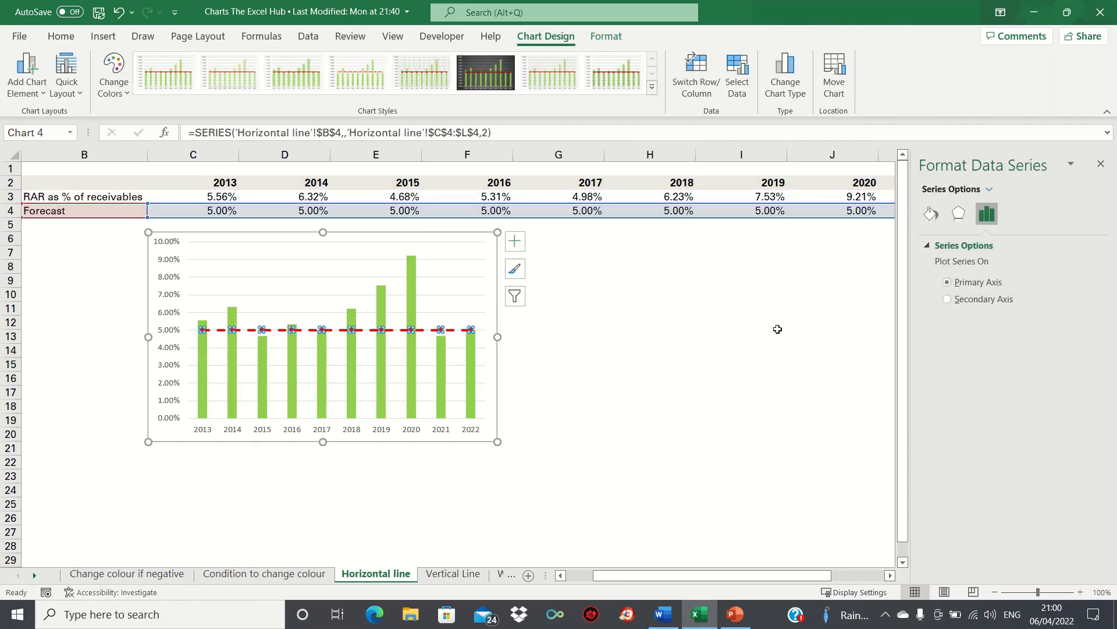
left_click(930, 215)
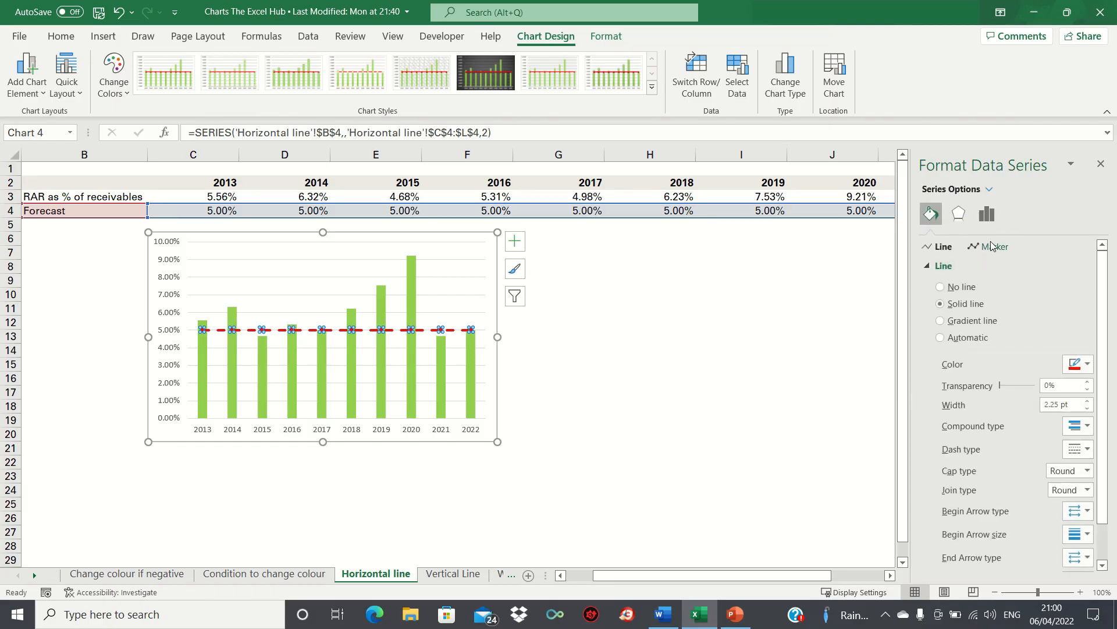
left_click(992, 247)
left_click(940, 305)
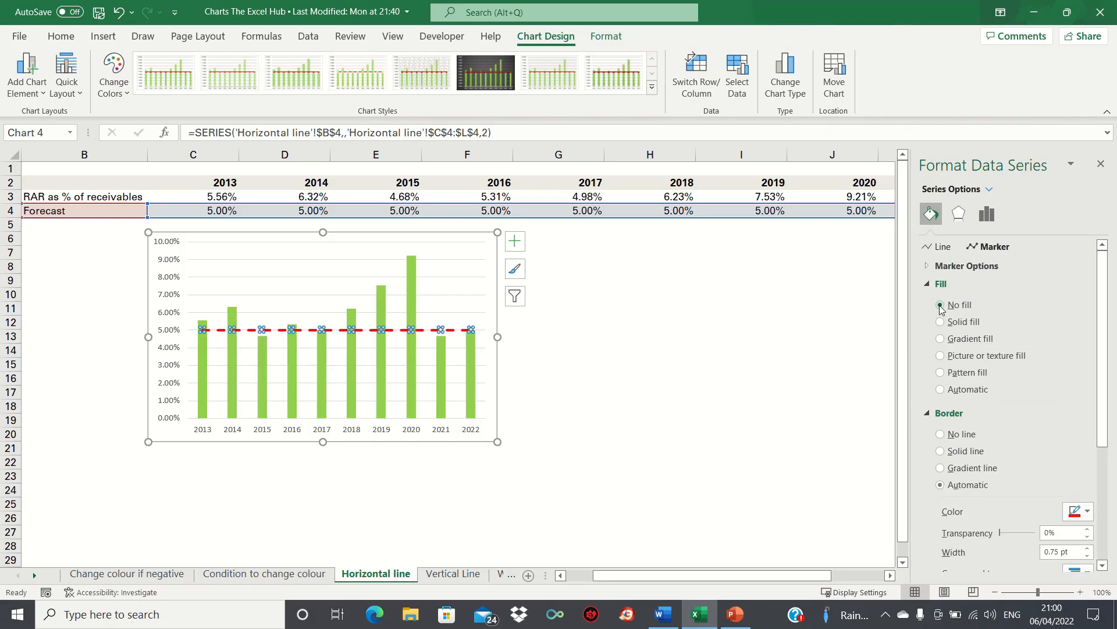
left_click(941, 434)
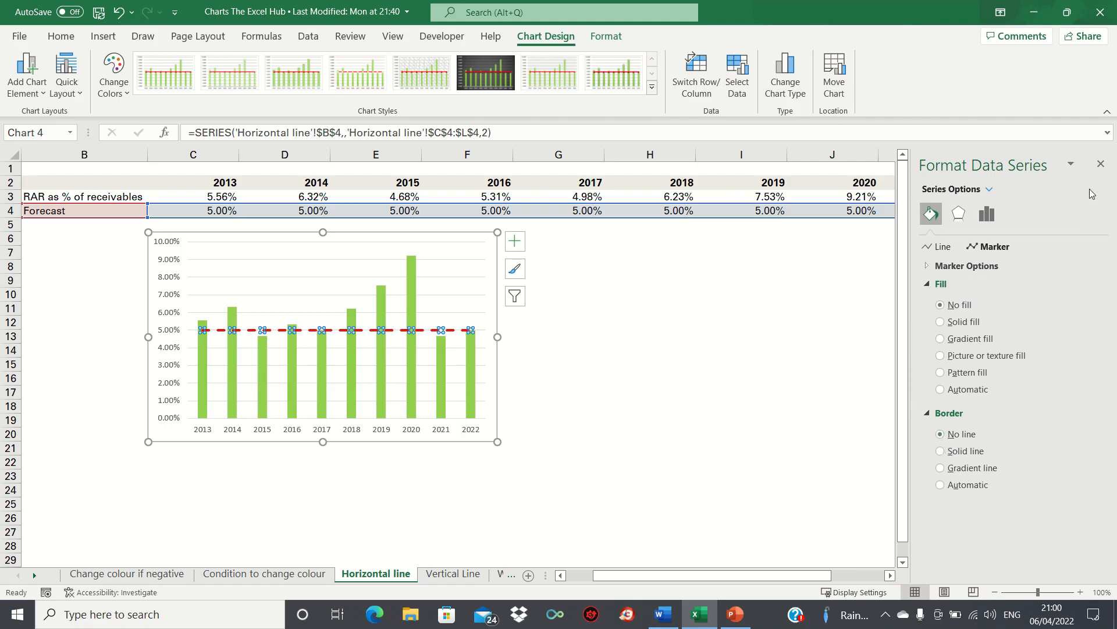
left_click(1100, 163)
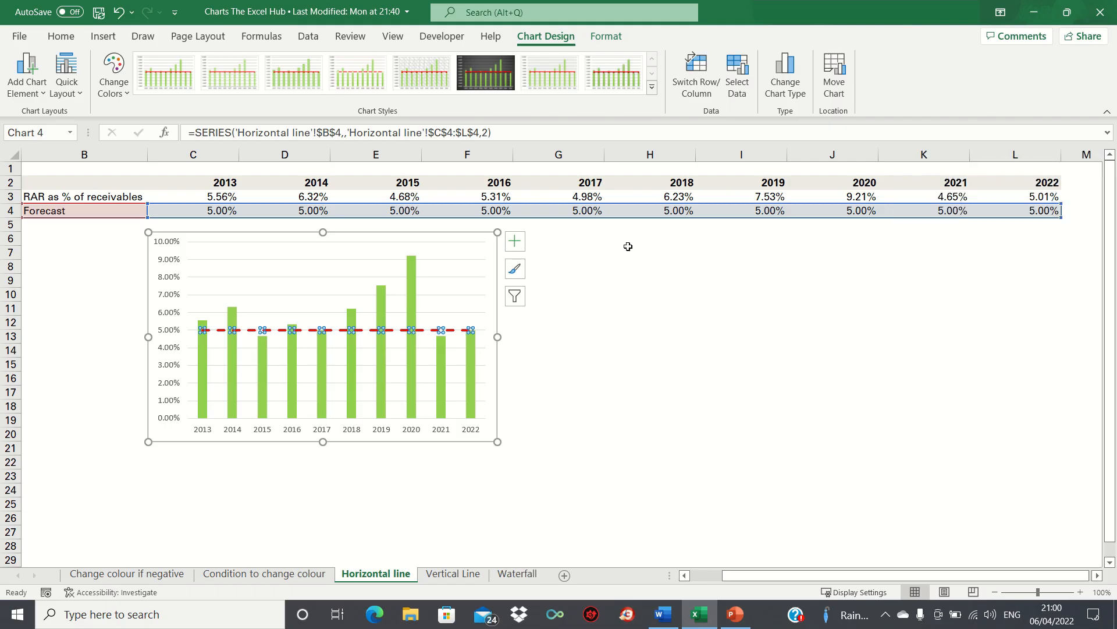
left_click(59, 257)
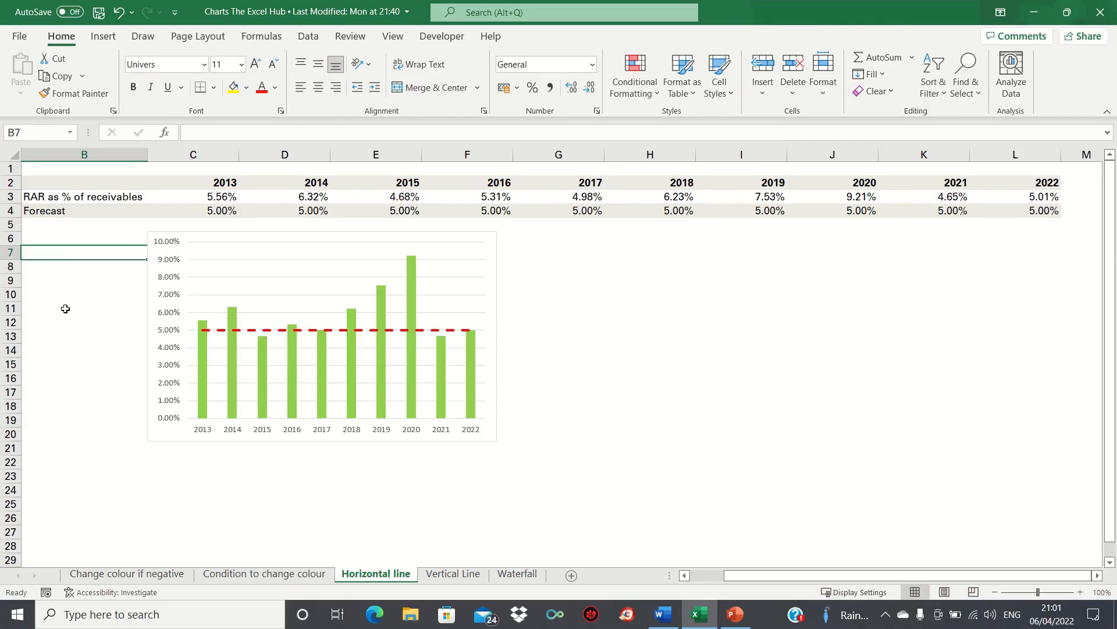